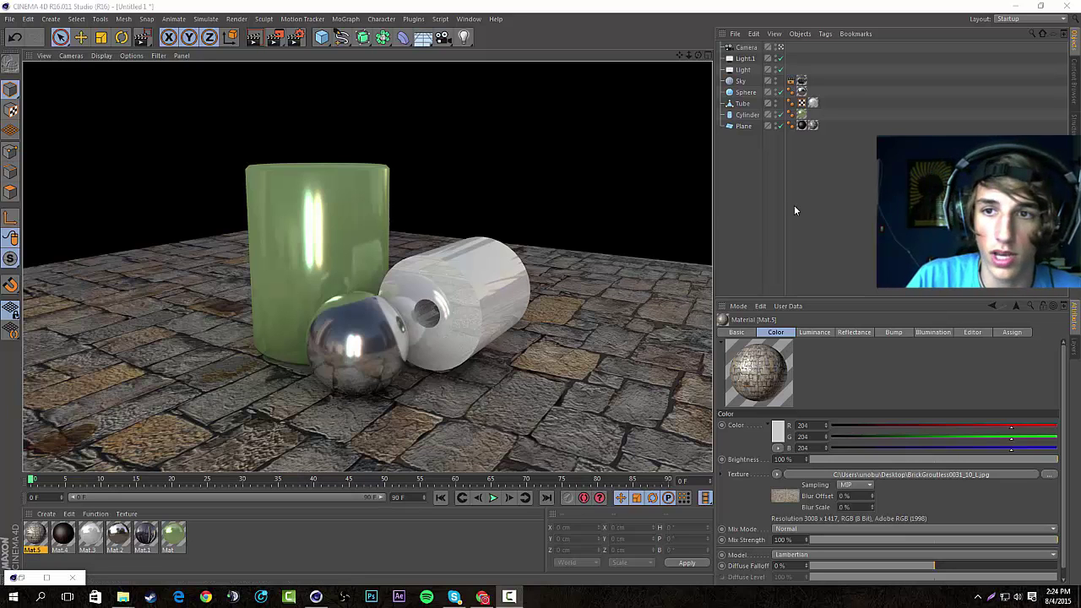
# Step: Delete the sky, sphere, tube, cylinder and plane, leaving only the camera and two lights
pyautogui.click(841, 183)
pyautogui.moveTo(750, 103)
pyautogui.mouseDown()
pyautogui.moveTo(755, 61)
pyautogui.moveTo(754, 87)
pyautogui.mouseUp()
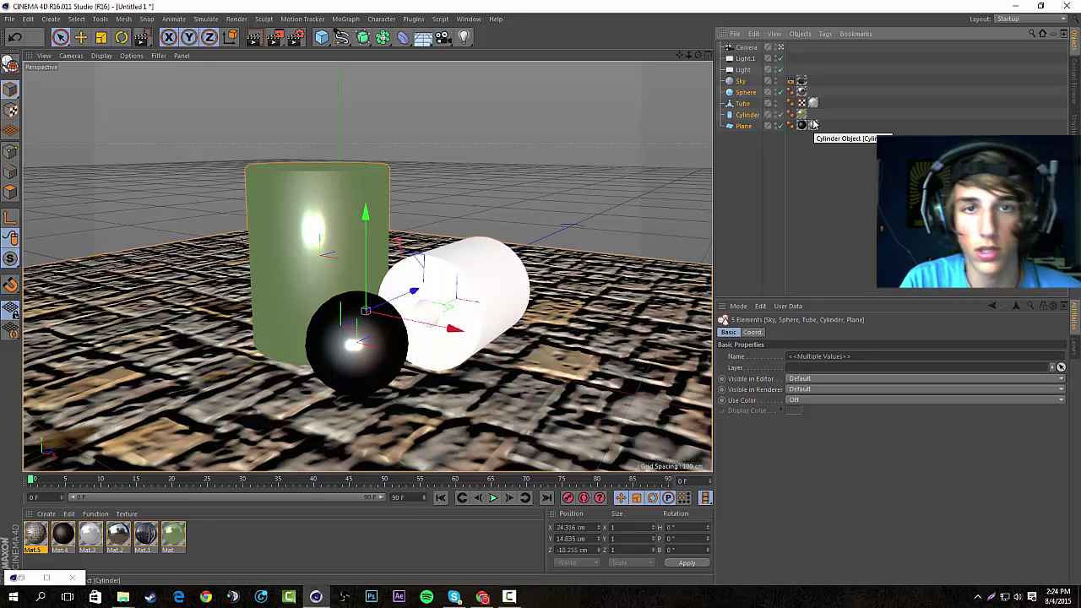
pyautogui.press('Delete')
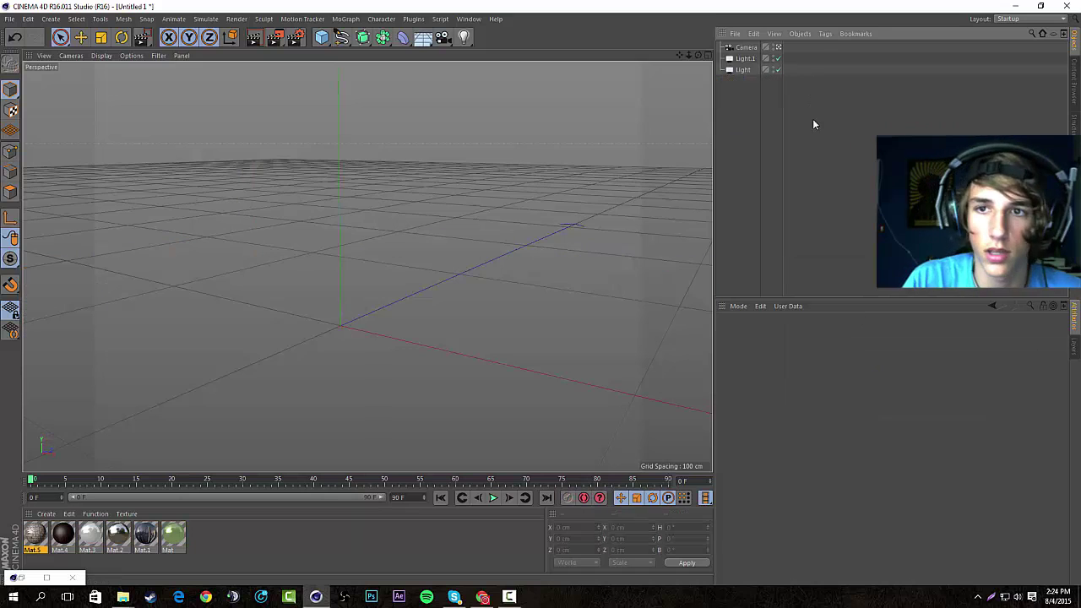
pyautogui.click(403, 39)
# Step: Add a 400 × 400 cm Plane primitive at the scene origin as the ground
pyautogui.click(423, 39)
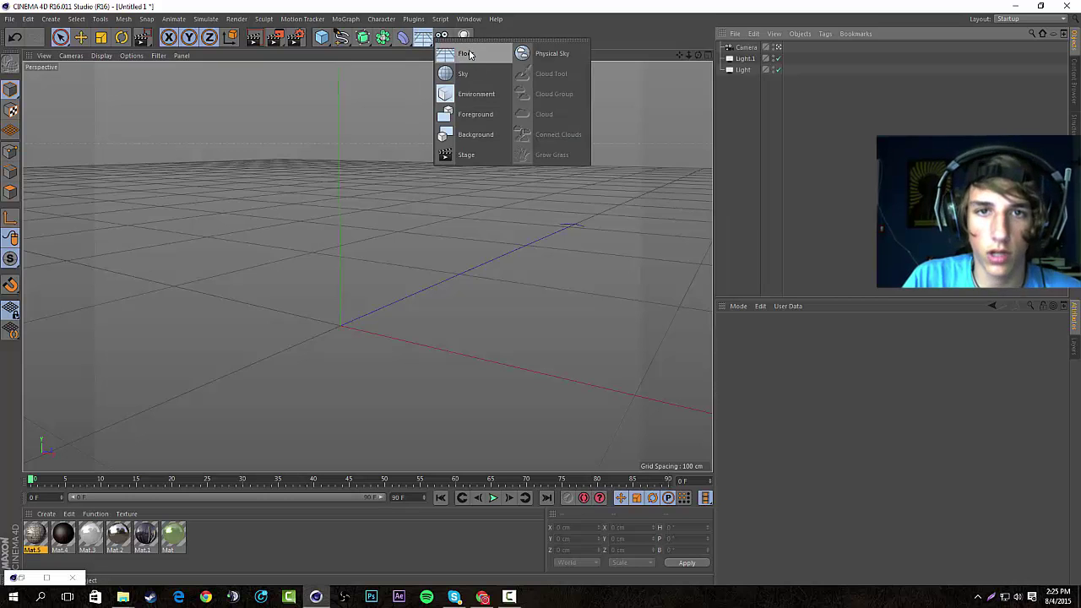
pyautogui.click(403, 38)
pyautogui.click(326, 39)
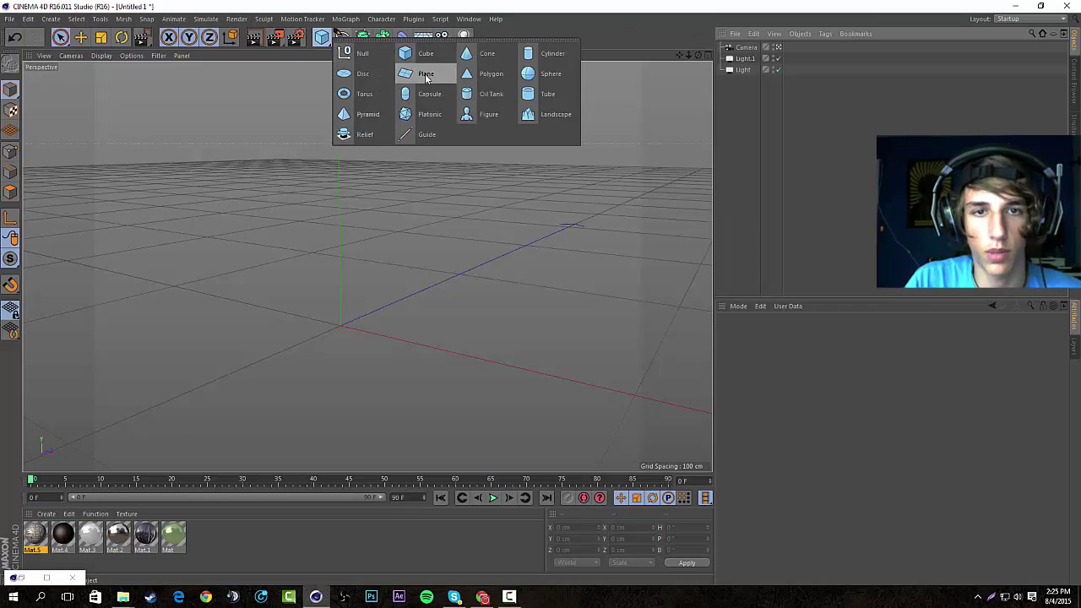
pyautogui.click(427, 74)
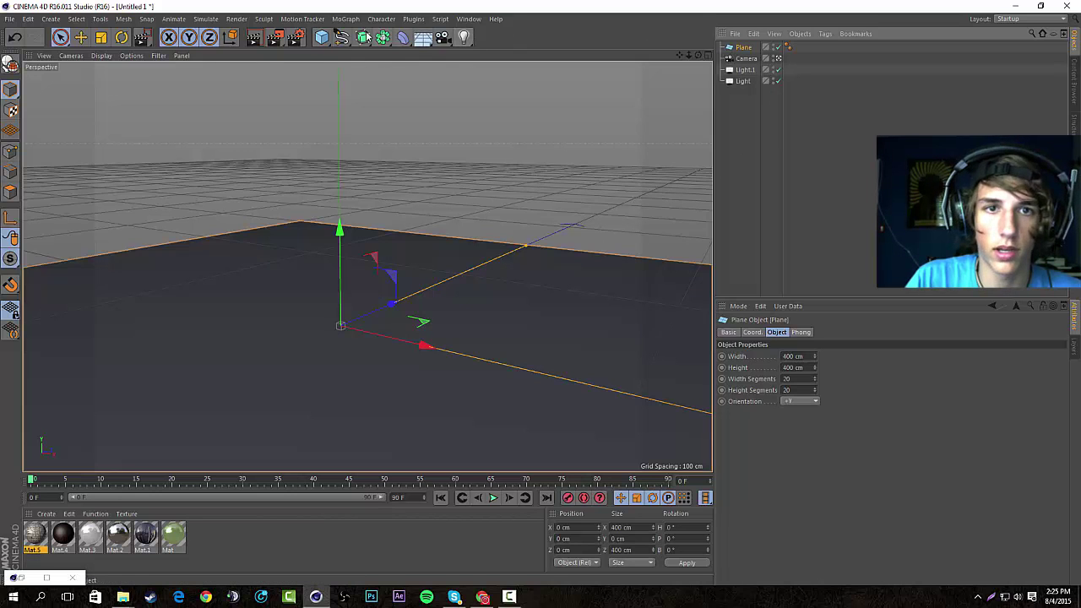
# Step: Add a Sky object with a Compositing tag that has Seen by Camera turned off
pyautogui.click(422, 37)
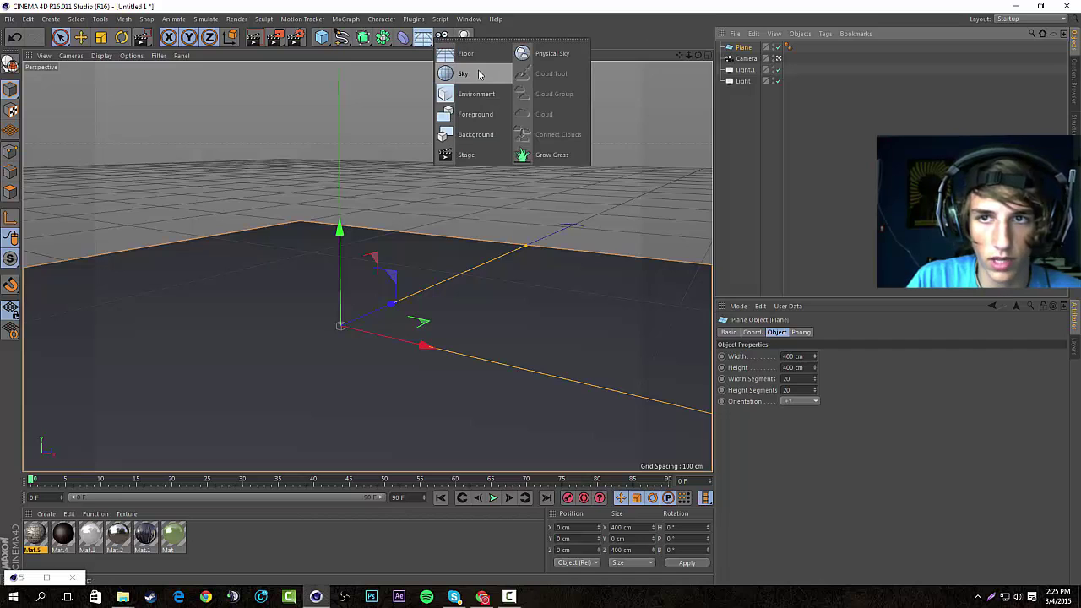
pyautogui.click(463, 73)
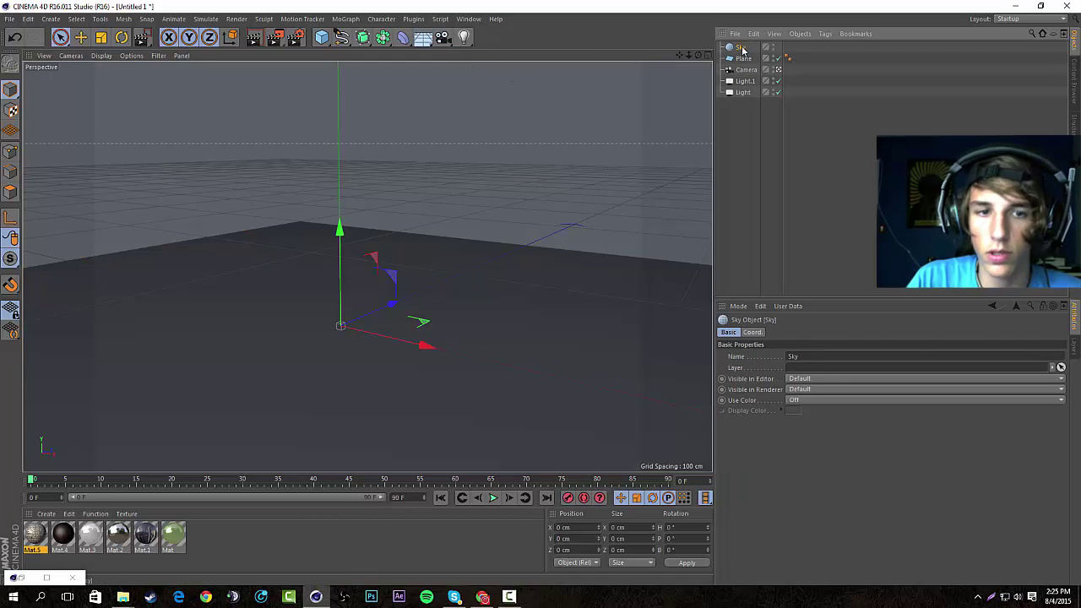
pyautogui.rightClick(742, 49)
pyautogui.moveTo(806, 54)
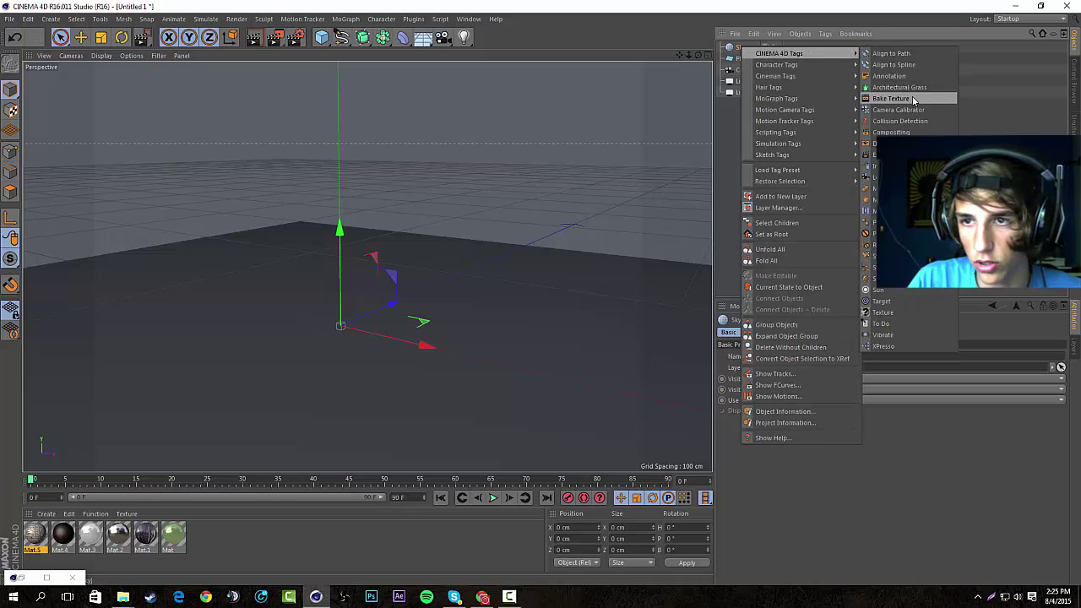
pyautogui.click(891, 132)
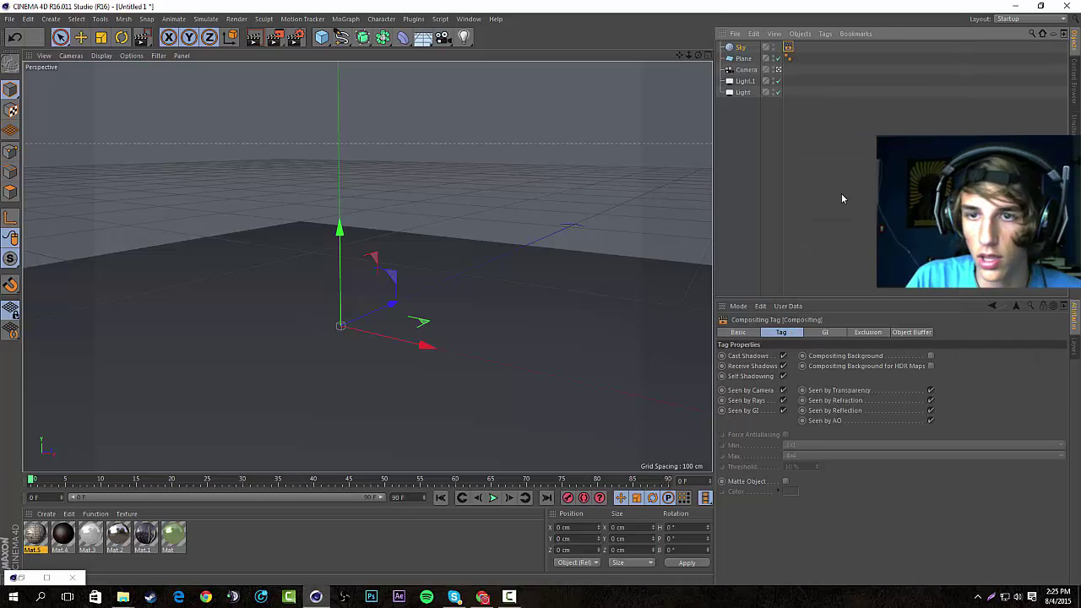
pyautogui.click(783, 390)
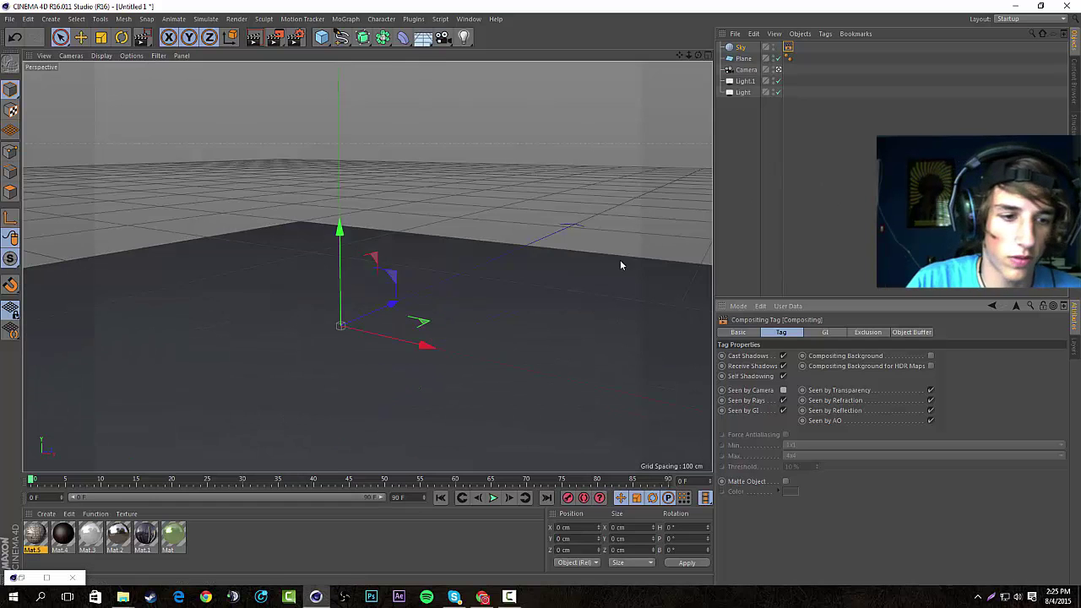
pyautogui.click(193, 552)
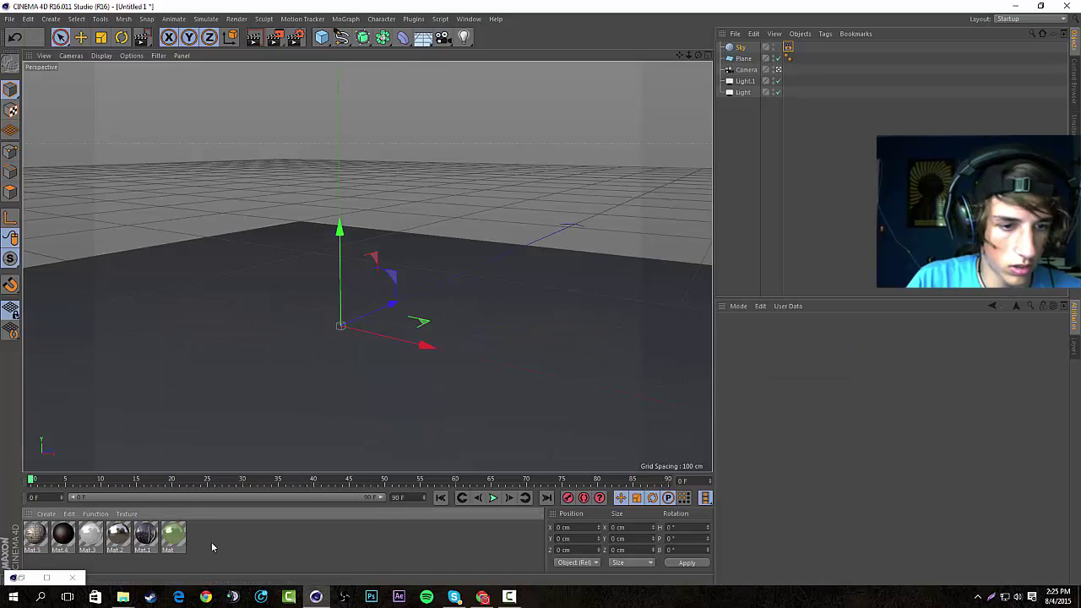
# Step: Create material Mat.6 with its Color channel disabled and Luminance channel enabled
pyautogui.click(44, 515)
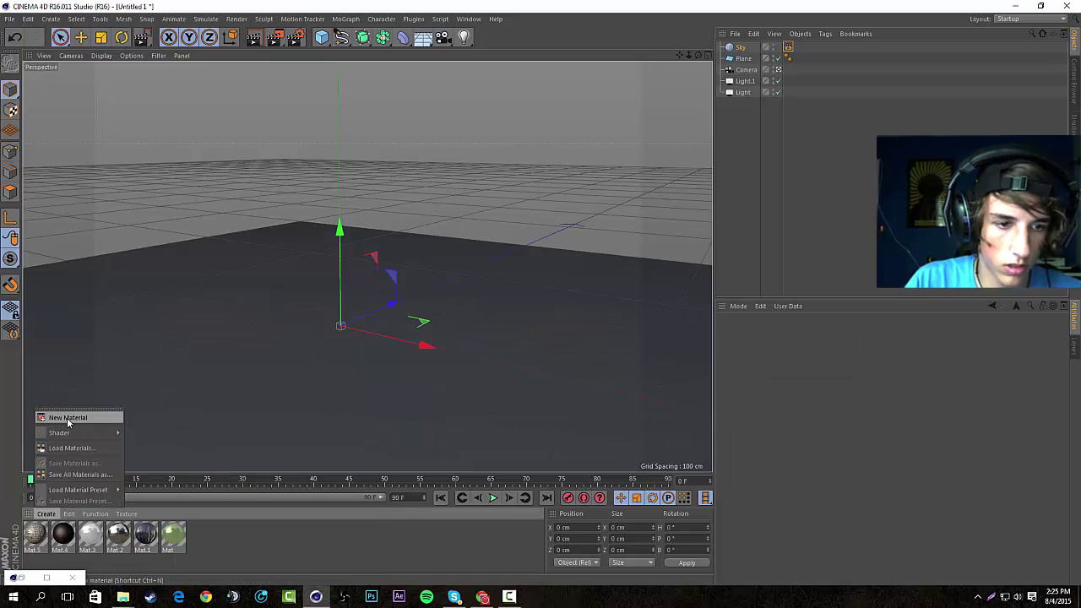
pyautogui.click(67, 417)
pyautogui.doubleClick(36, 537)
pyautogui.click(224, 195)
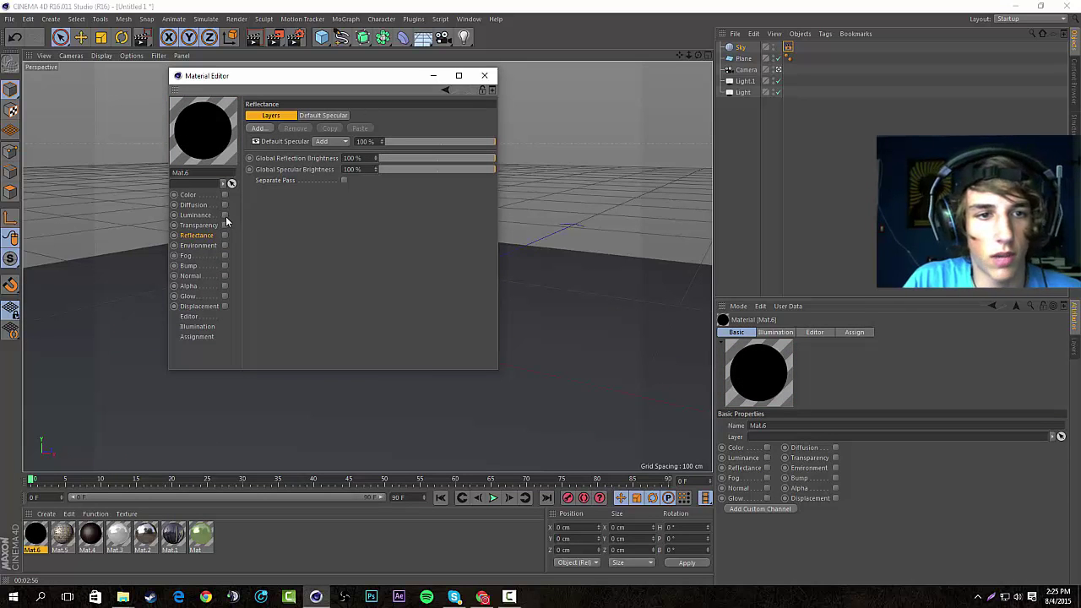
pyautogui.click(224, 215)
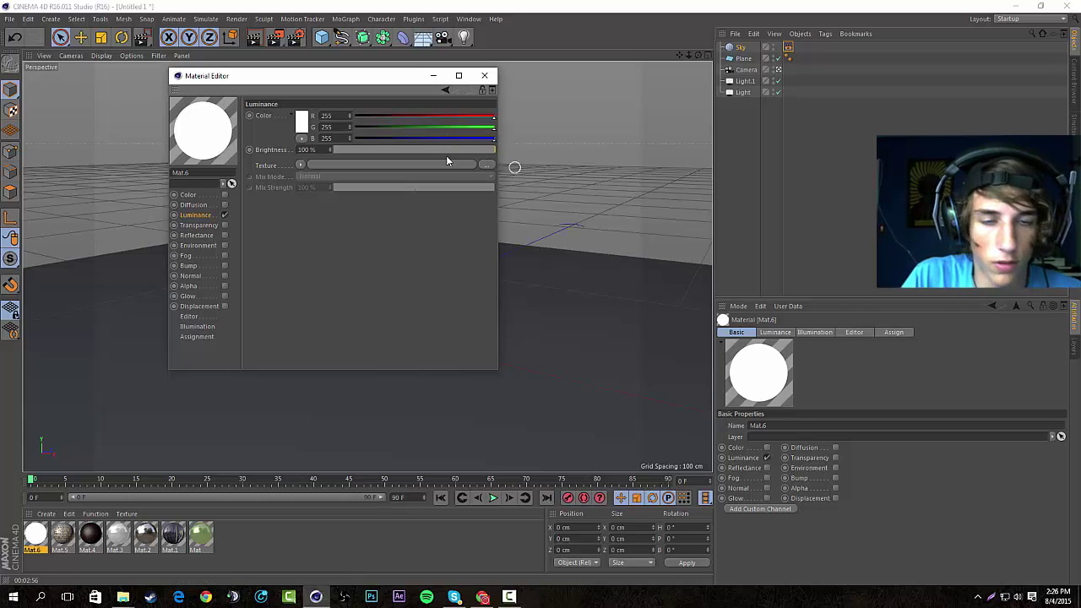
# Step: Load studio034.exr from hdri_pack_3_by_zbyg as Mat.6's luminance texture, copying it to the project
pyautogui.click(488, 167)
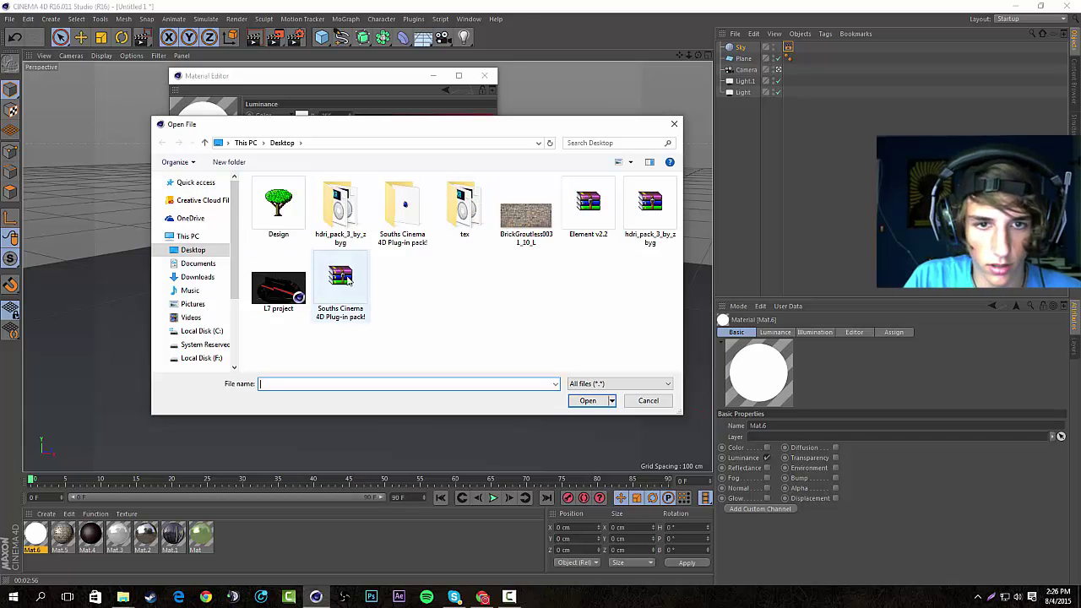
pyautogui.moveTo(257, 131); pyautogui.dragTo(257, 173)
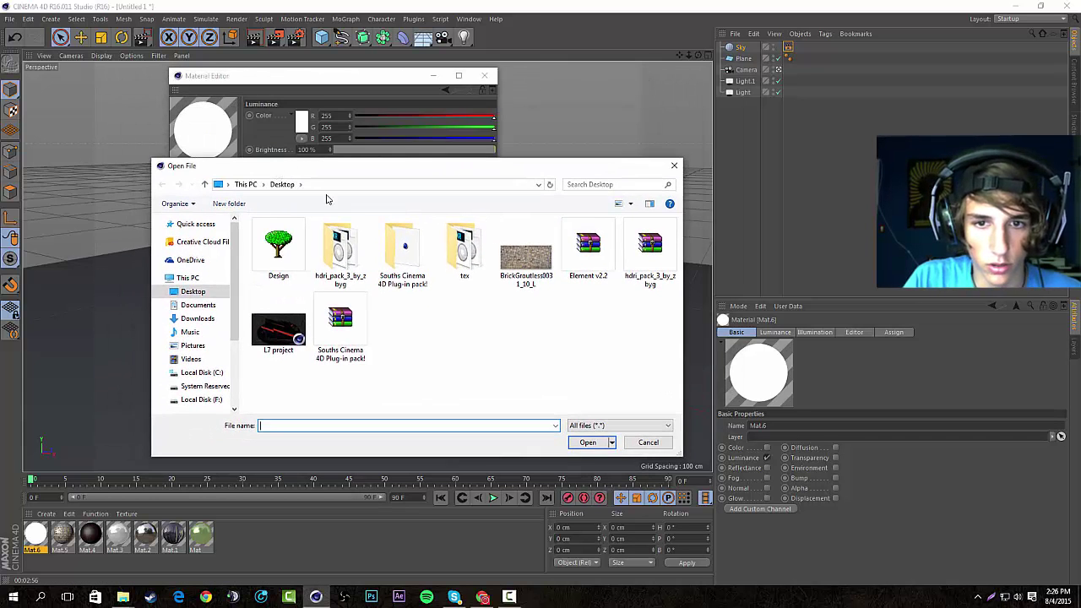
pyautogui.doubleClick(340, 253)
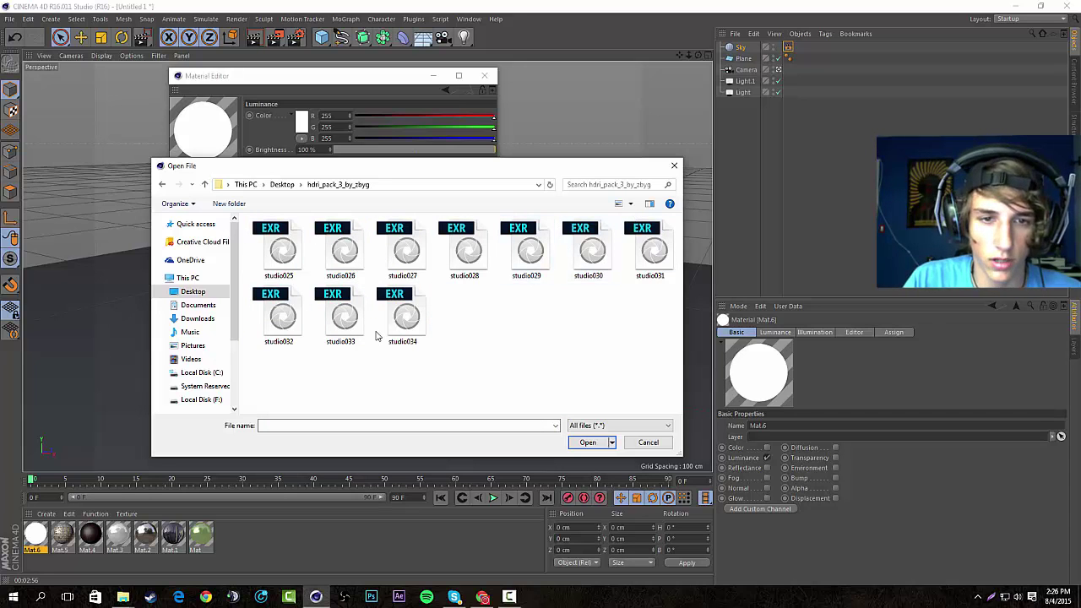
pyautogui.click(404, 316)
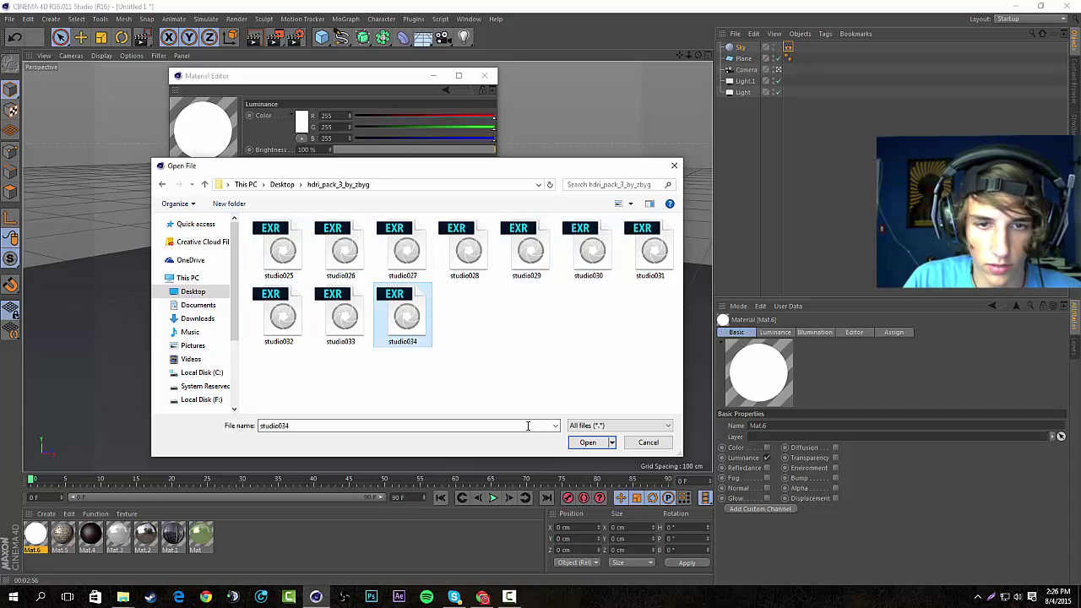
pyautogui.click(591, 442)
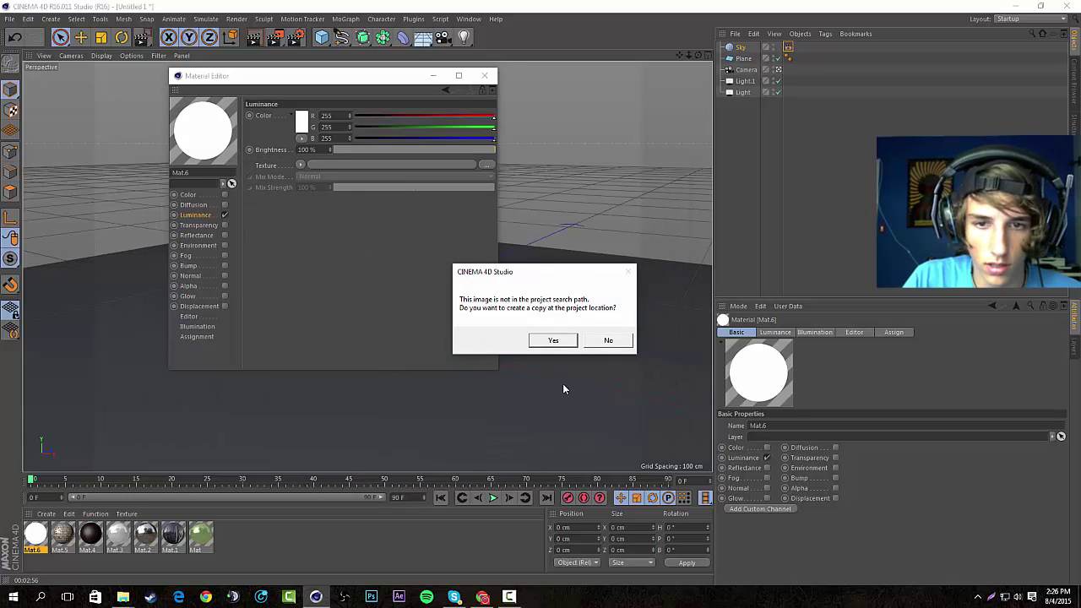
pyautogui.click(553, 340)
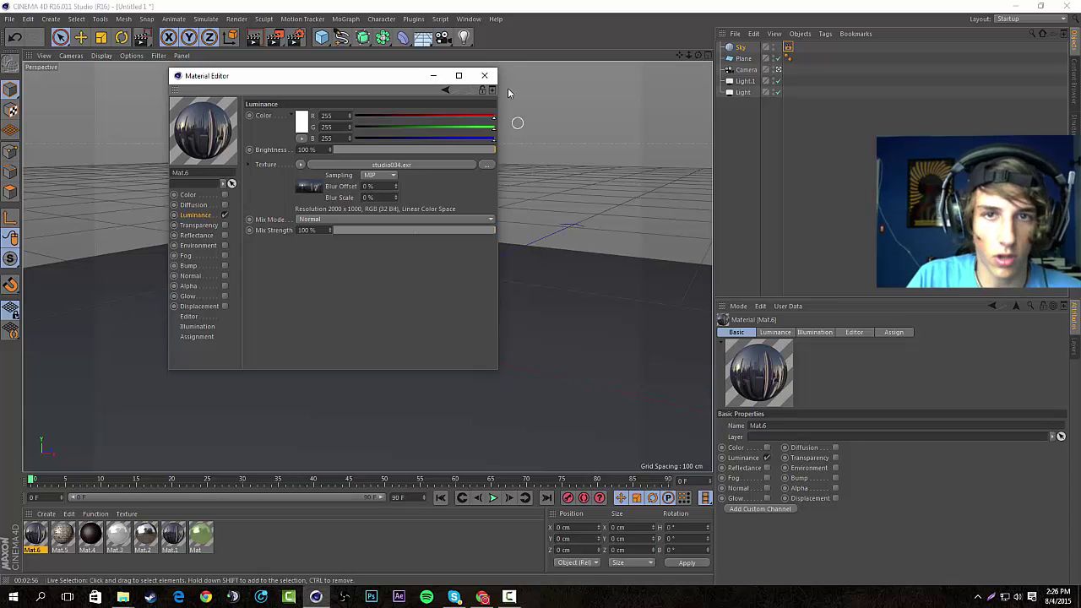
# Step: Apply Mat.6 to the Sky object
pyautogui.click(483, 76)
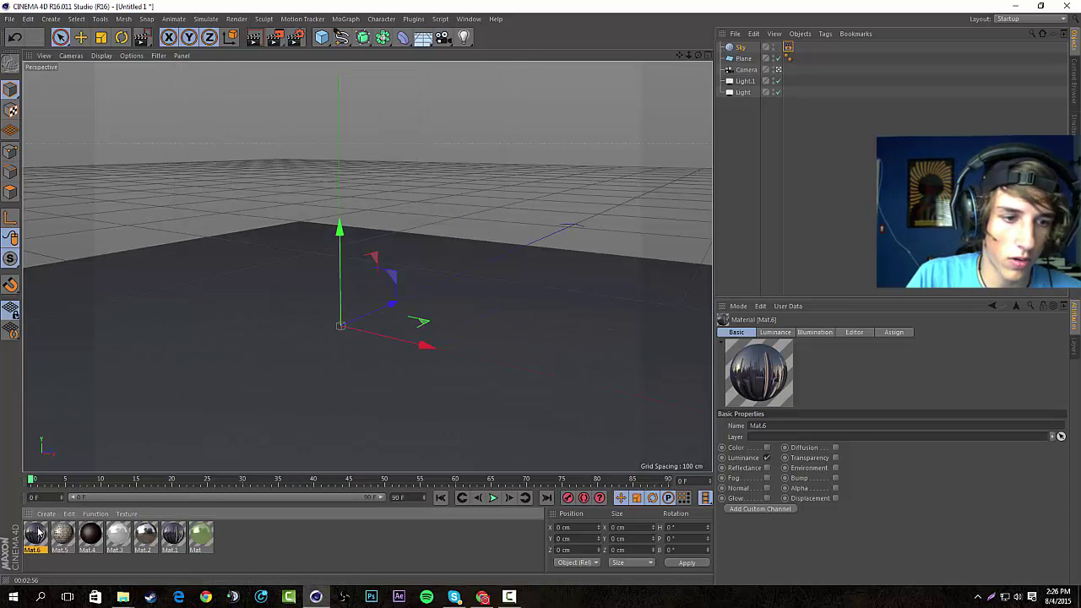
pyautogui.moveTo(37, 532); pyautogui.dragTo(676, 142)
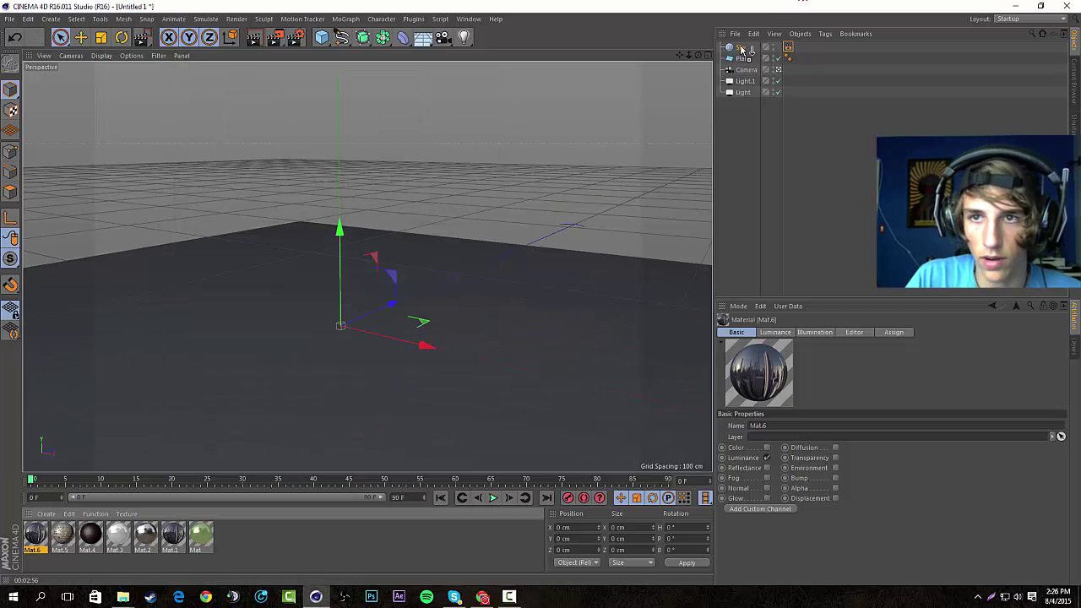
pyautogui.moveTo(743, 51); pyautogui.dragTo(743, 49)
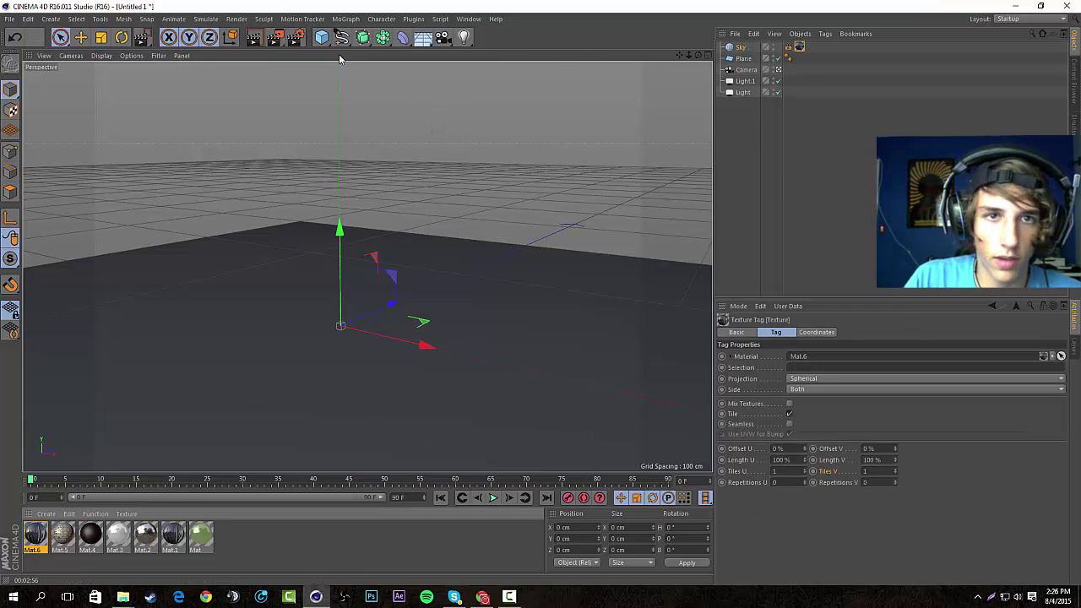
# Step: Add a sphere, scale it down and move it up and right onto the plane
pyautogui.click(322, 37)
pyautogui.click(422, 74)
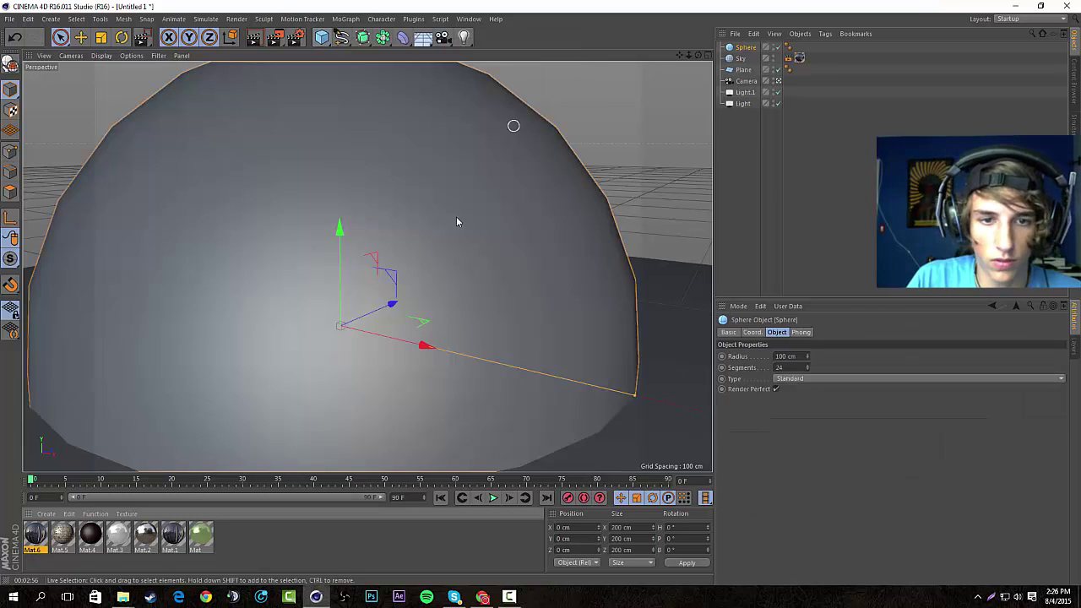
pyautogui.press('t')
pyautogui.moveTo(608, 137); pyautogui.dragTo(405, 273)
pyautogui.press('e')
pyautogui.moveTo(340, 230); pyautogui.dragTo(339, 162)
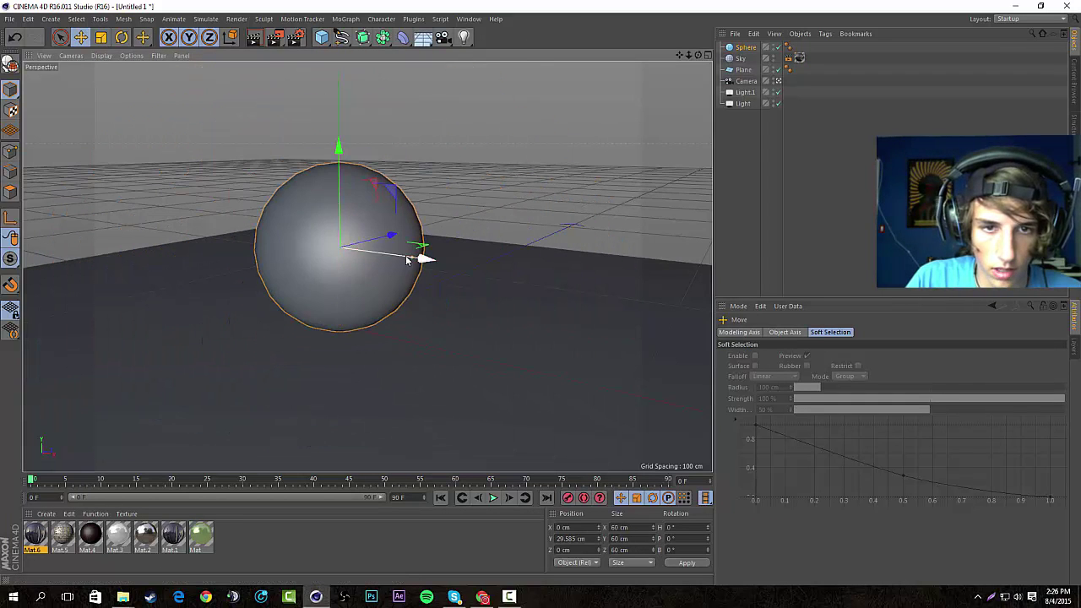
pyautogui.moveTo(406, 259); pyautogui.dragTo(449, 263)
# Step: Apply the glossy Mat.2 material to the sphere
pyautogui.click(238, 525)
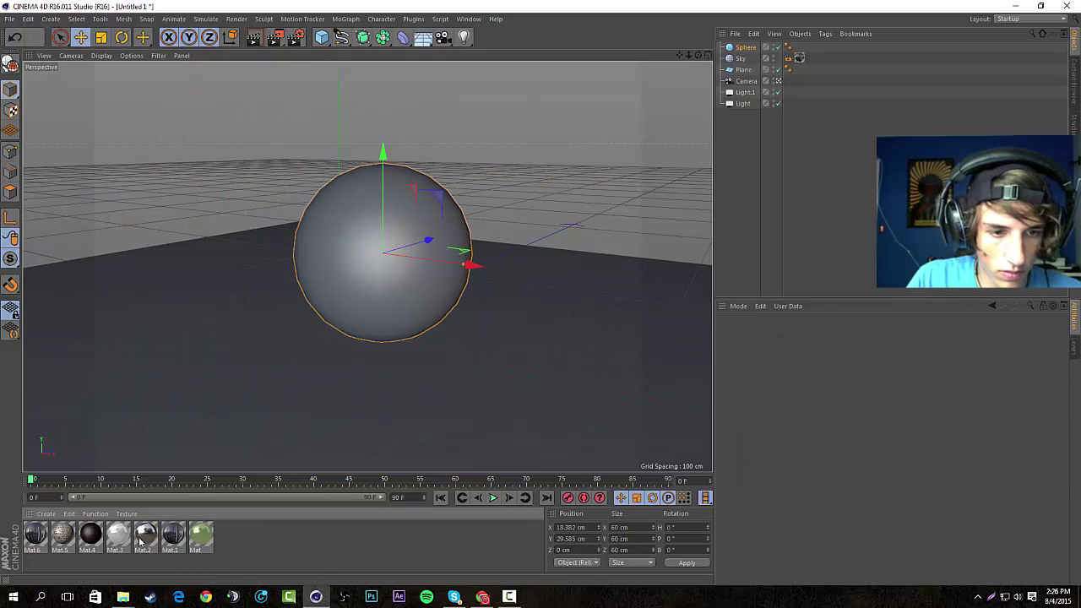
pyautogui.moveTo(141, 541); pyautogui.dragTo(367, 221)
pyautogui.click(787, 148)
pyautogui.hotkey('ctrl', 'r')
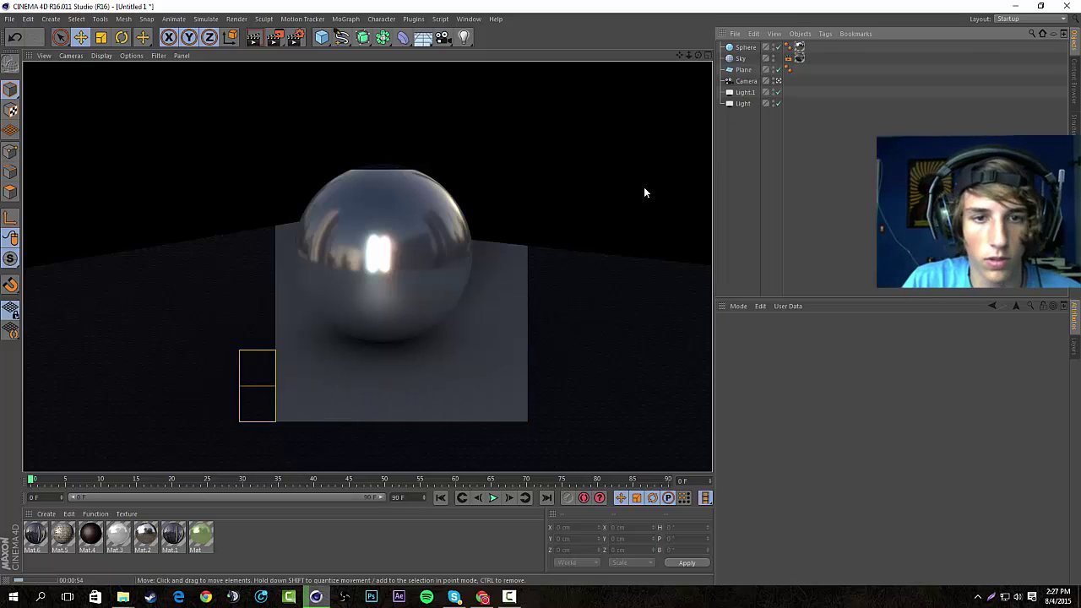
pyautogui.click(682, 181)
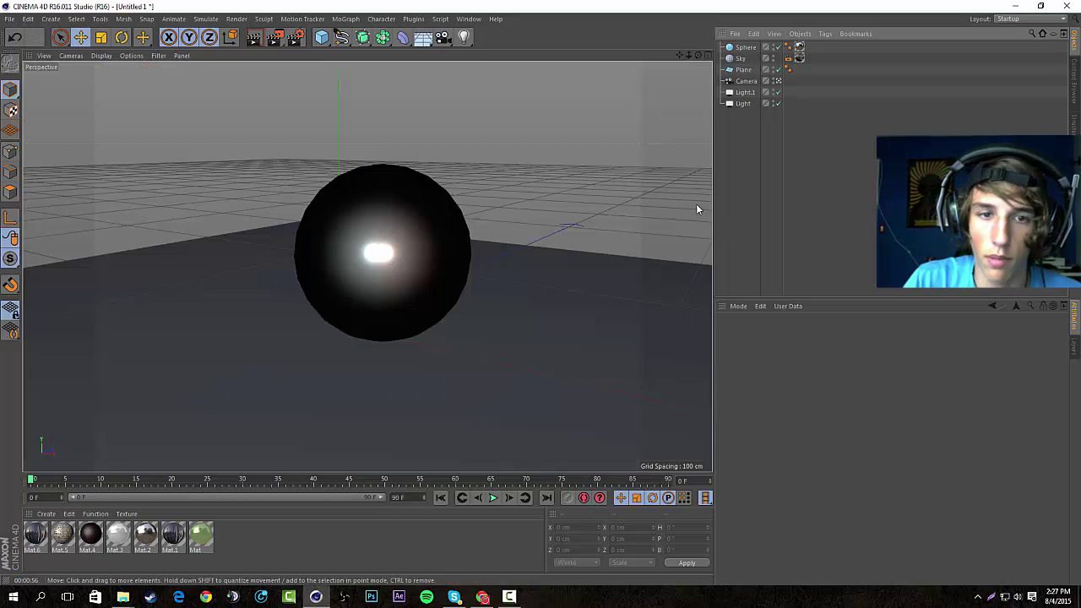